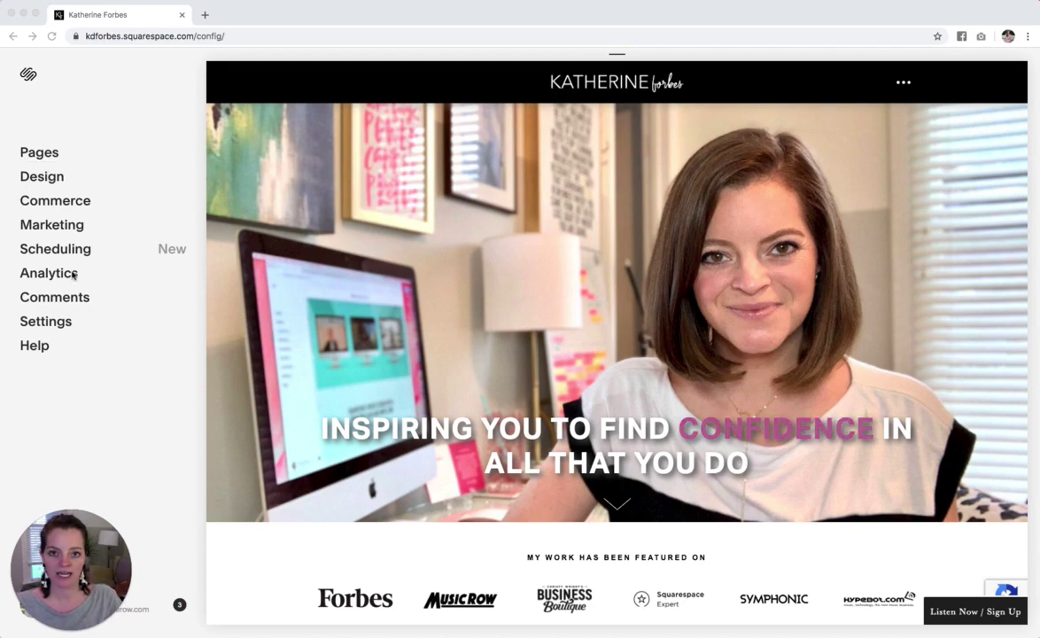
Start a new flat rate shipping option in the store's commerce shipping settings
left_click(66, 207)
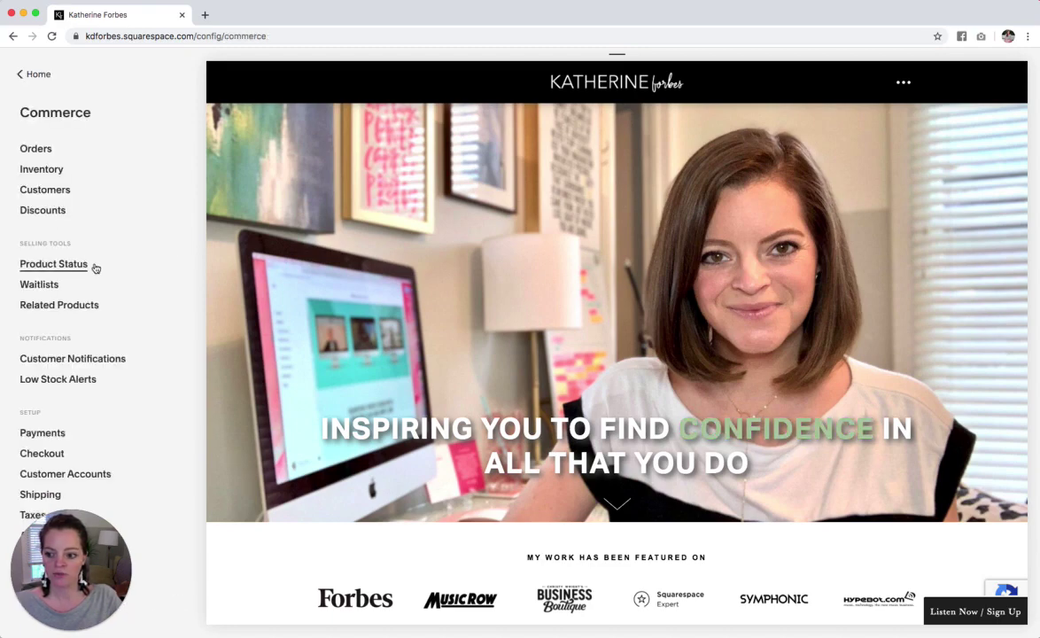
left_click(37, 495)
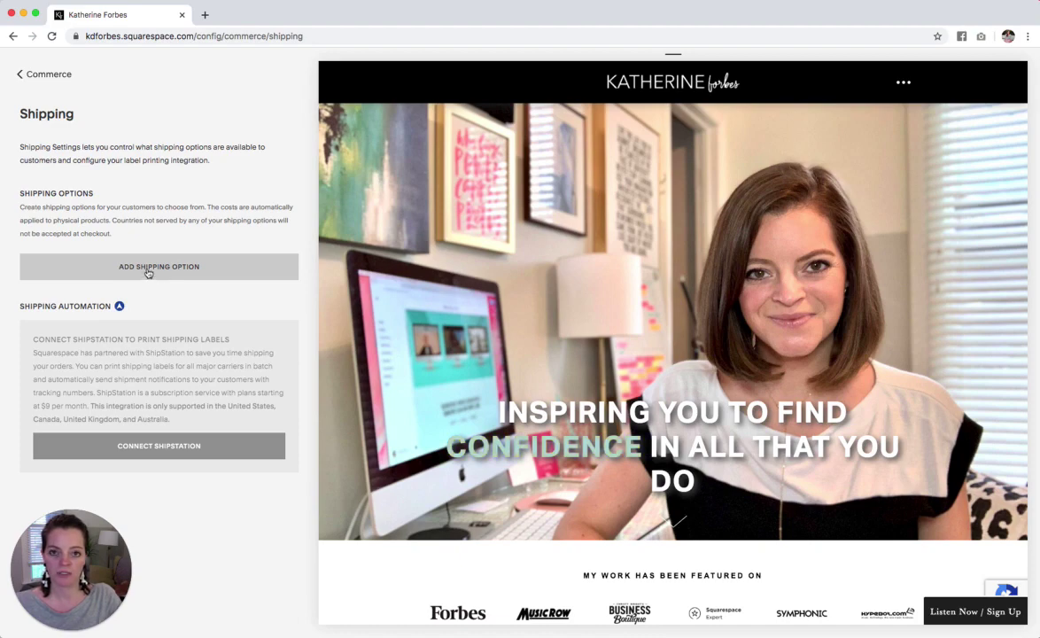
left_click(160, 268)
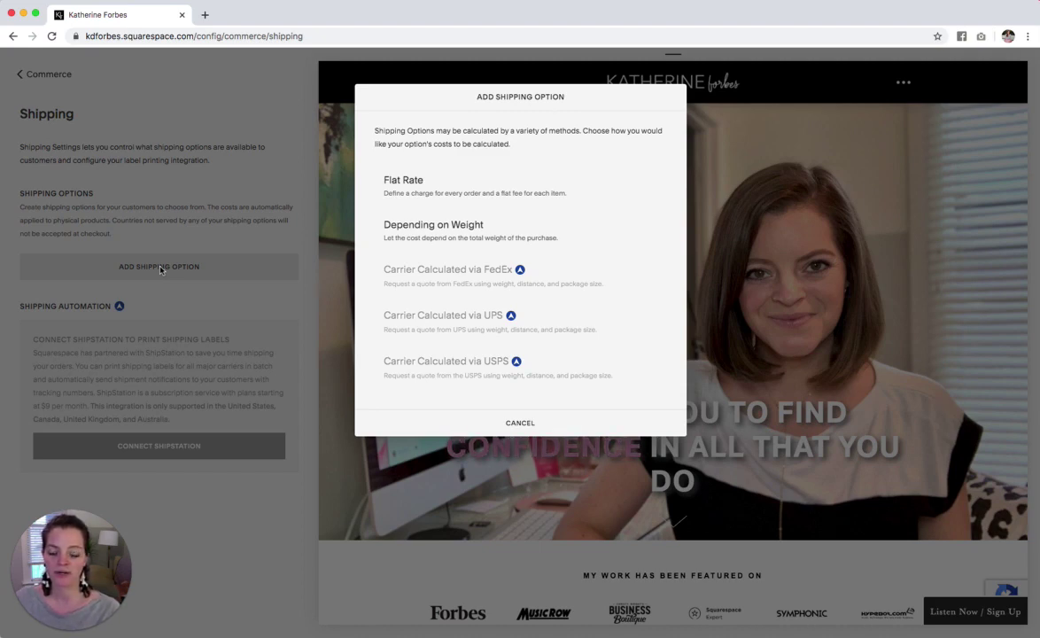
left_click(444, 184)
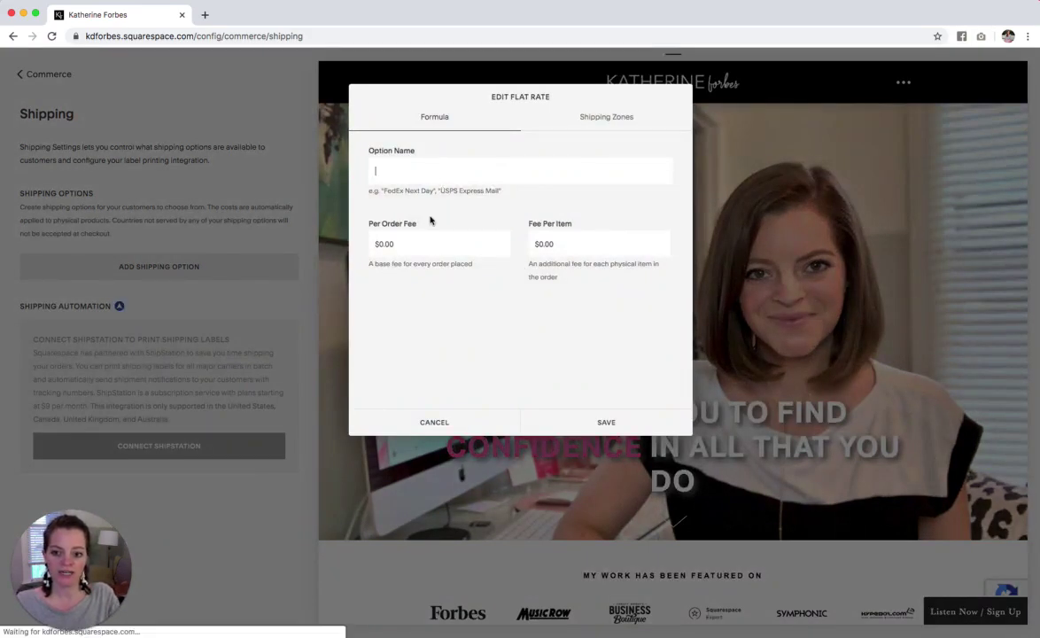
Name the flat rate option US Shipping, with a per-order fee of $5.00 and a fee per item of $1.00
left_click(407, 244)
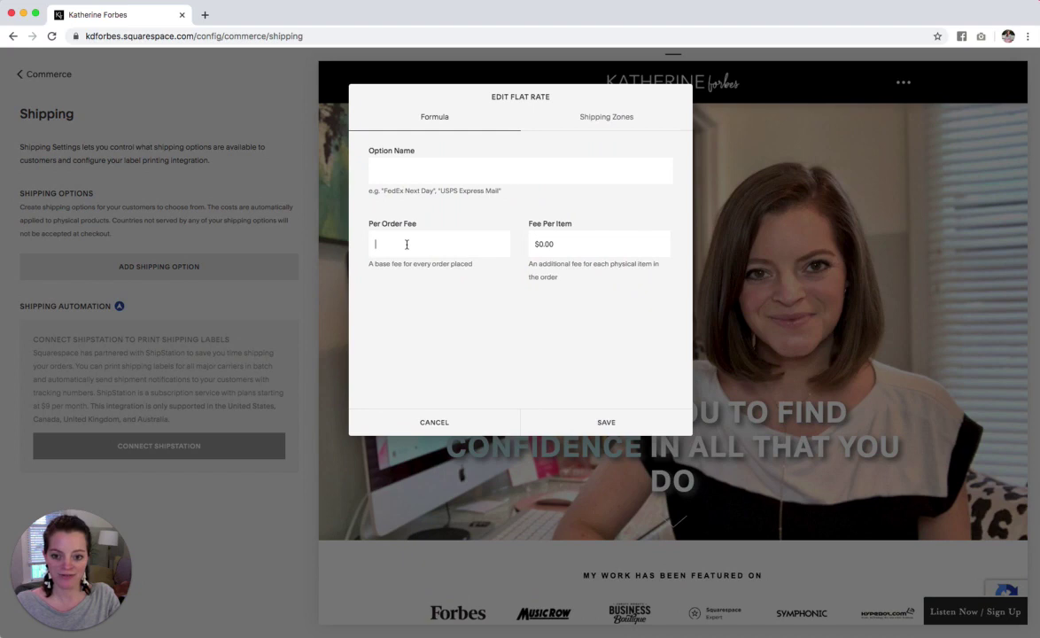
left_click(611, 241)
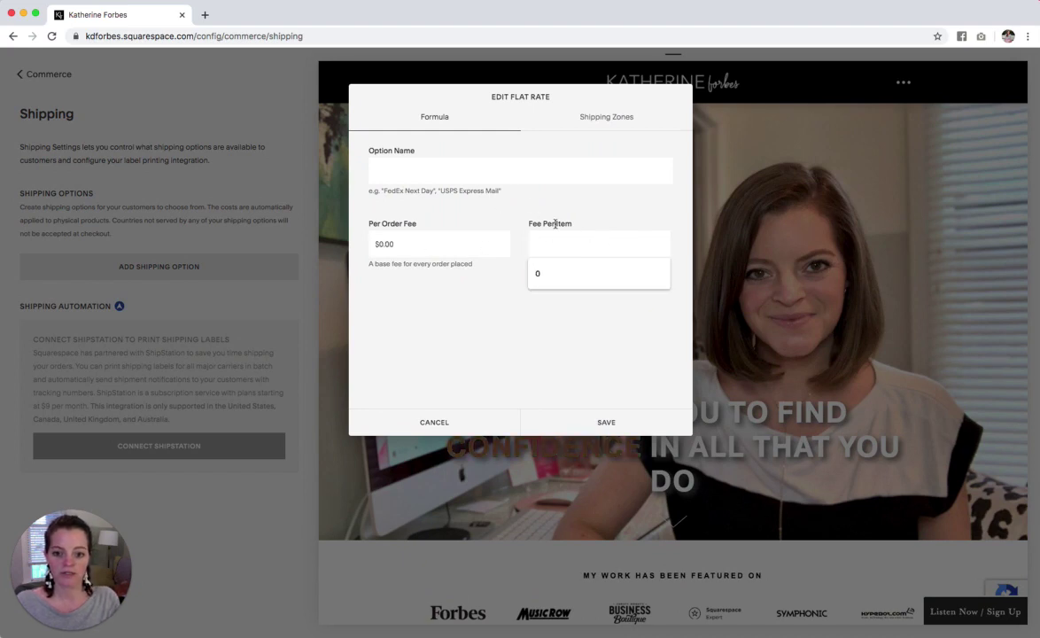
left_click(560, 176)
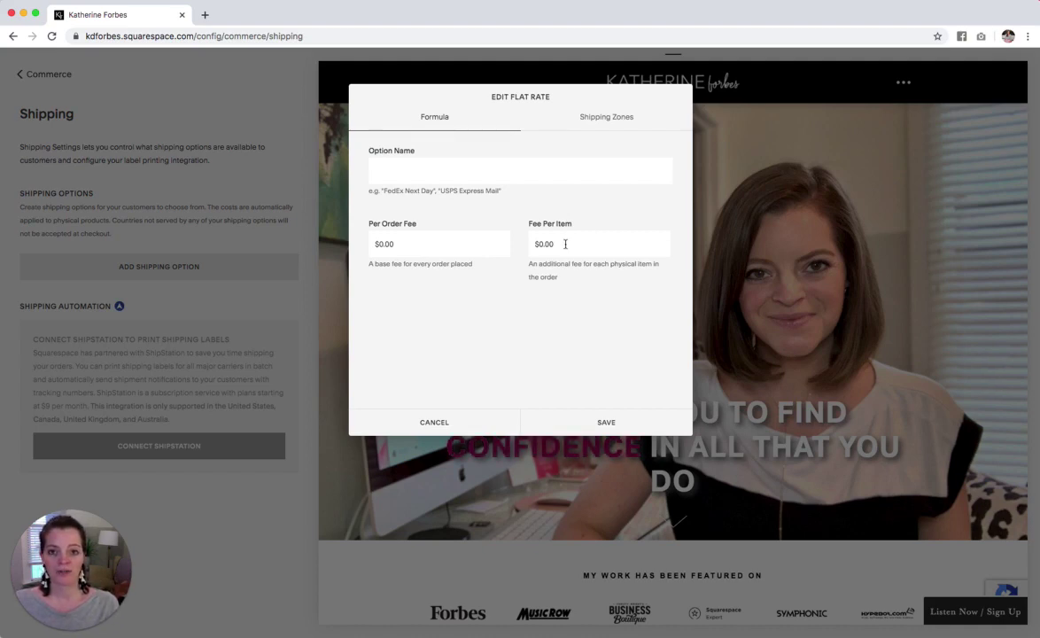
left_click(433, 174)
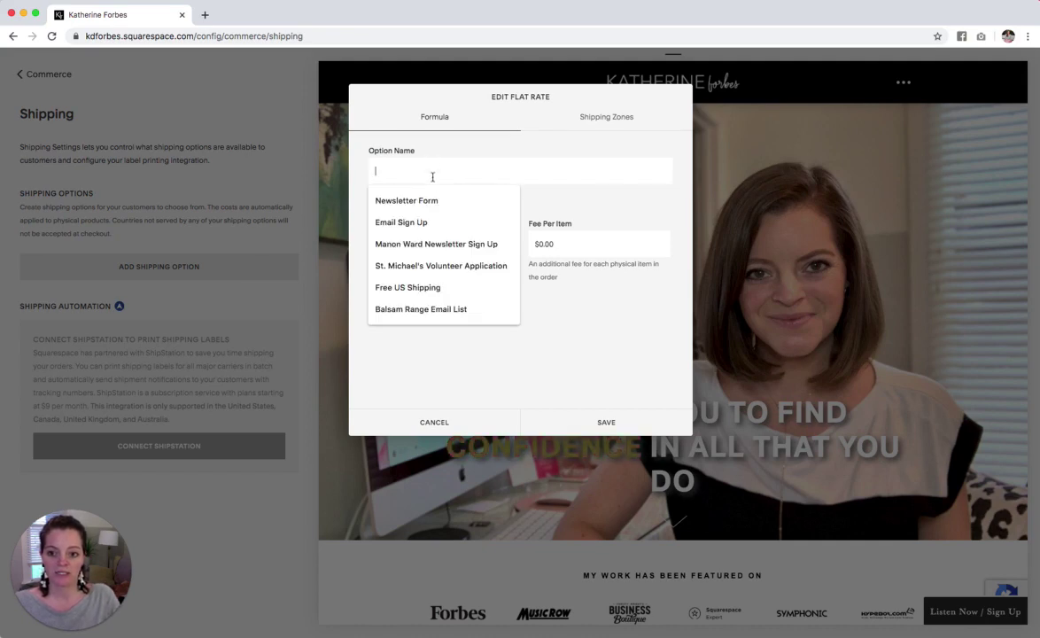
type("US Shipping")
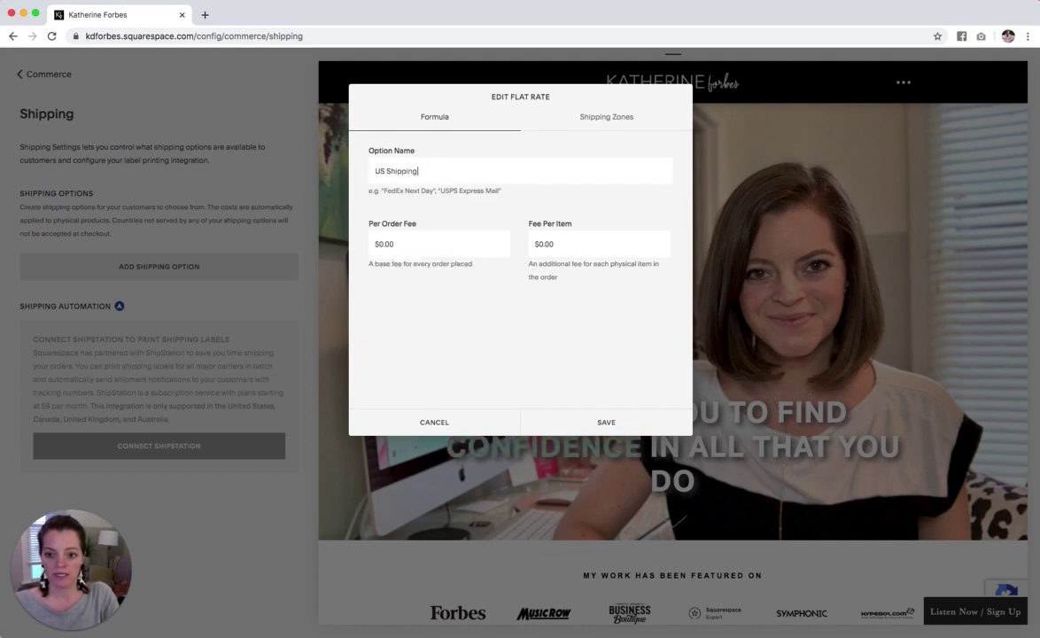
left_click(427, 244)
type("5")
key("Tab")
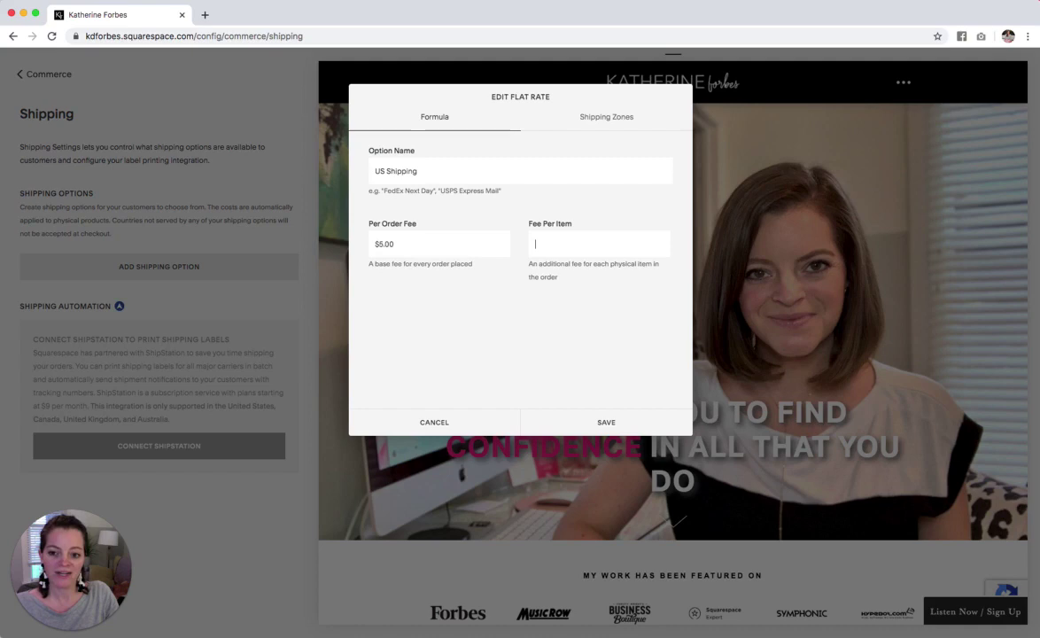
type("1")
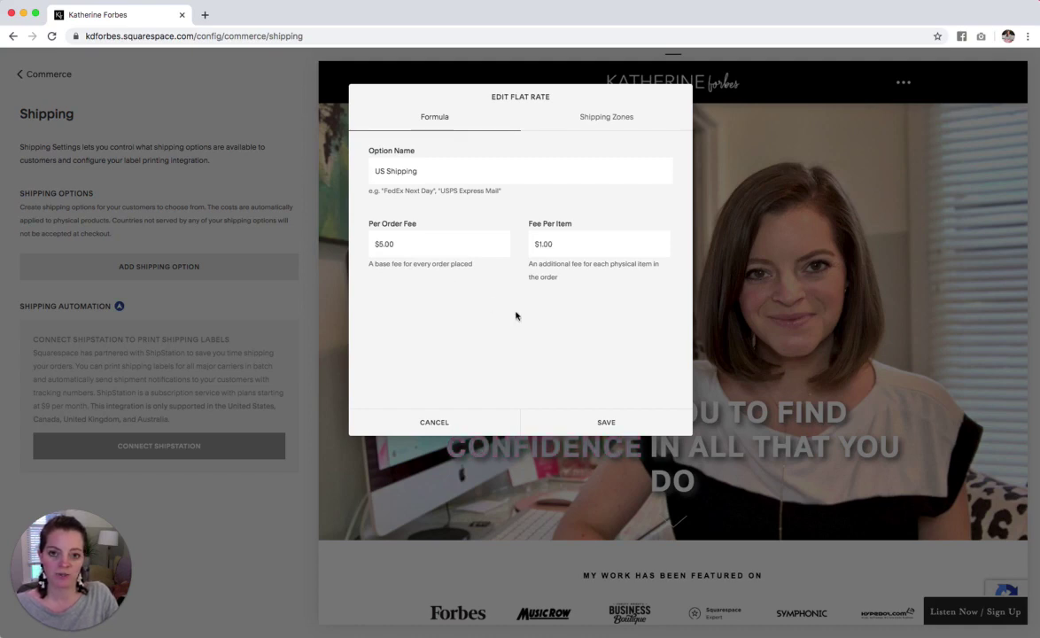
Add the United States as the shipping zone for the flat rate option and save it
left_click(608, 117)
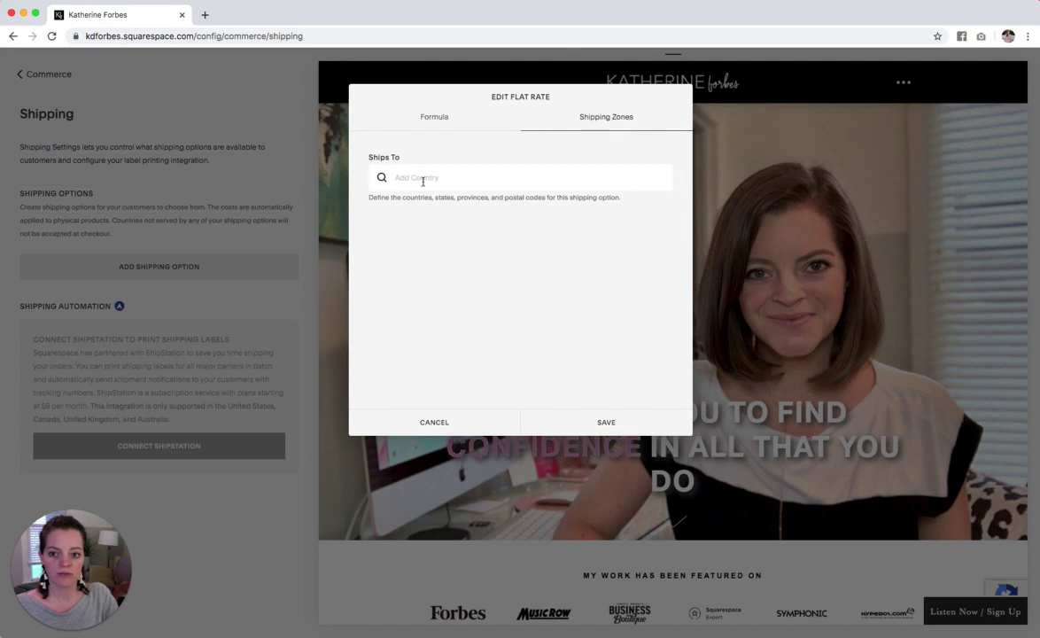
left_click(423, 180)
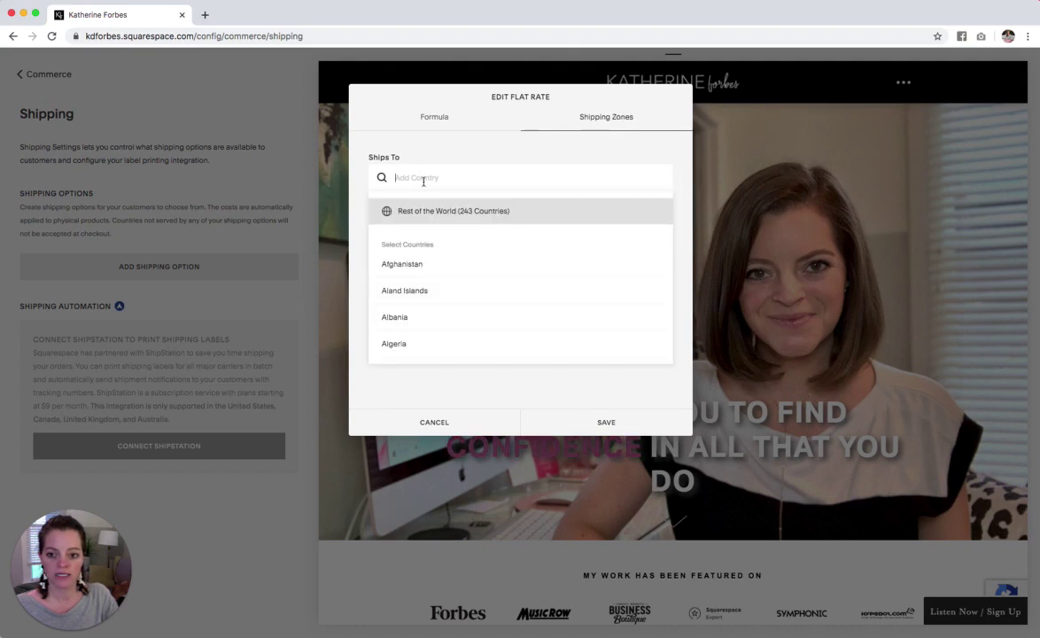
type("United")
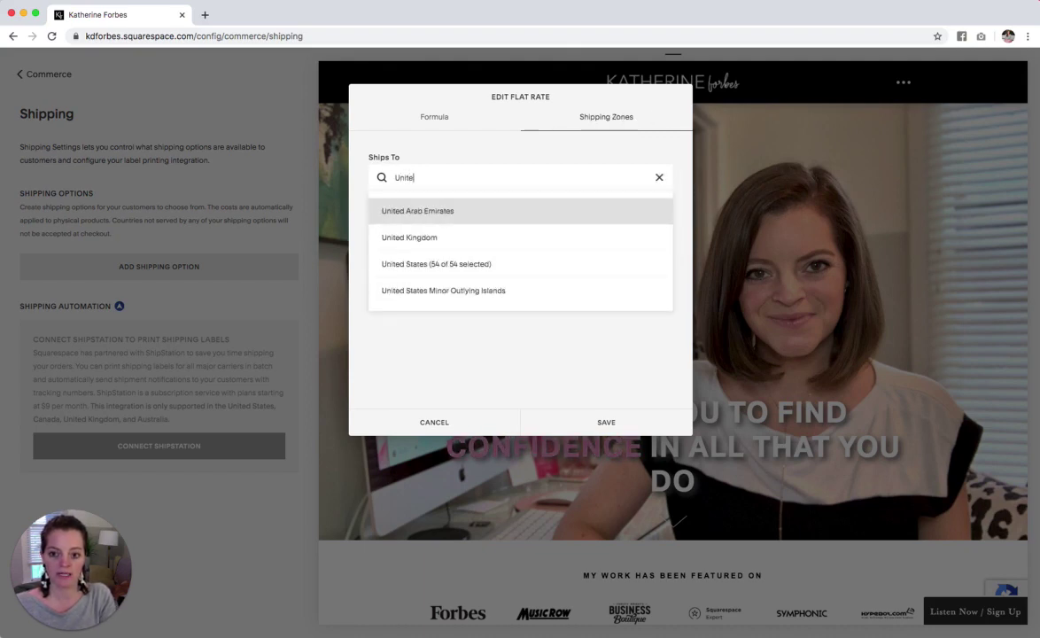
left_click(431, 265)
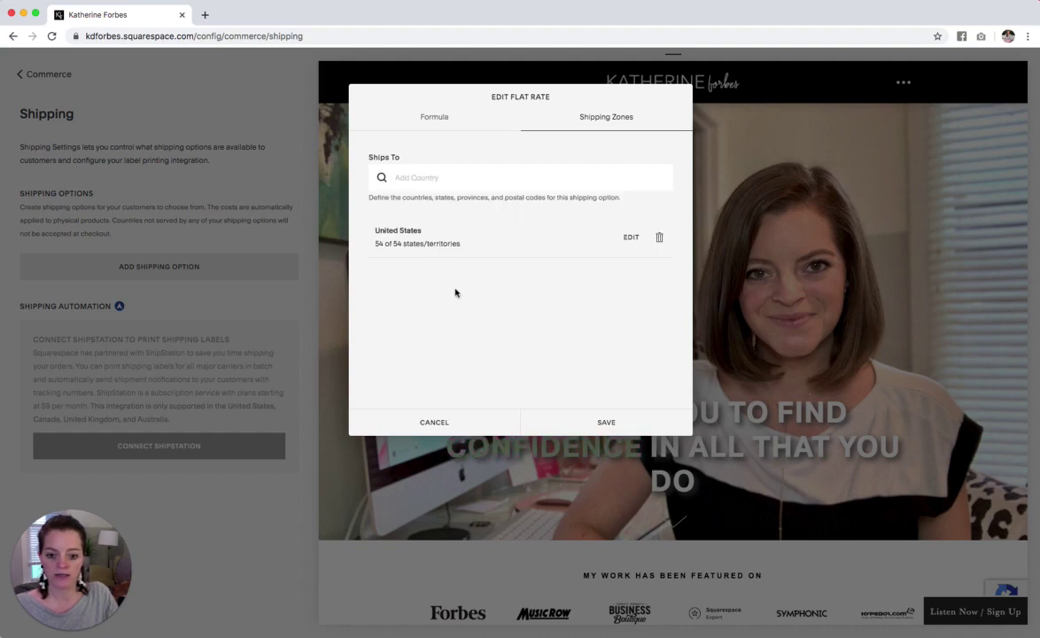
left_click(622, 425)
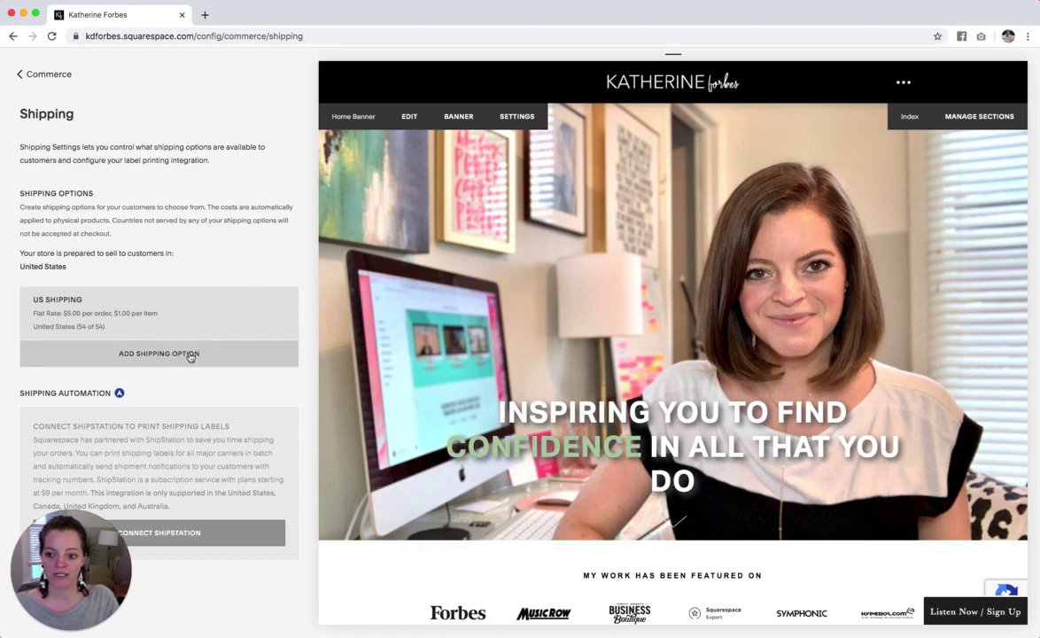
Add a second shipping option priced depending on weight and name it International Shipping
left_click(185, 355)
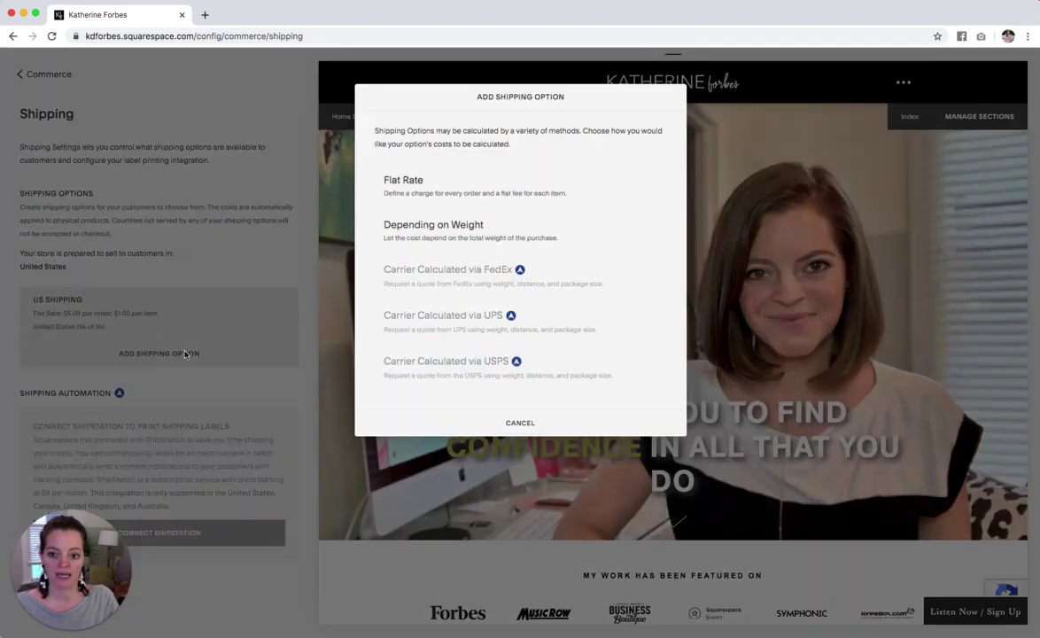
left_click(476, 235)
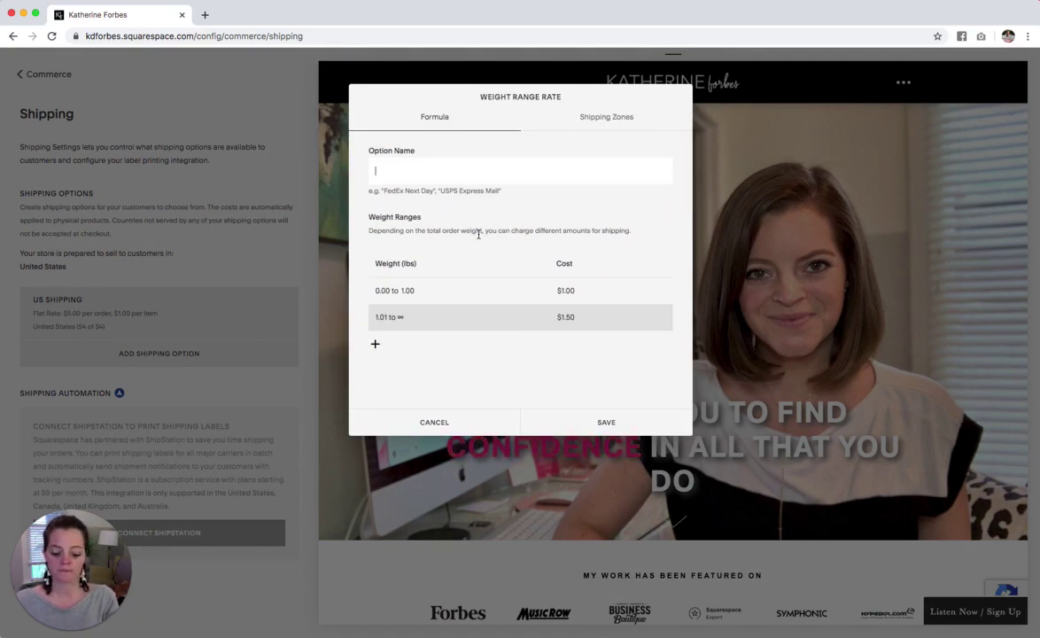
type("US Ship")
key("BackSpace")
key("BackSpace")
key("BackSpace")
key("BackSpace")
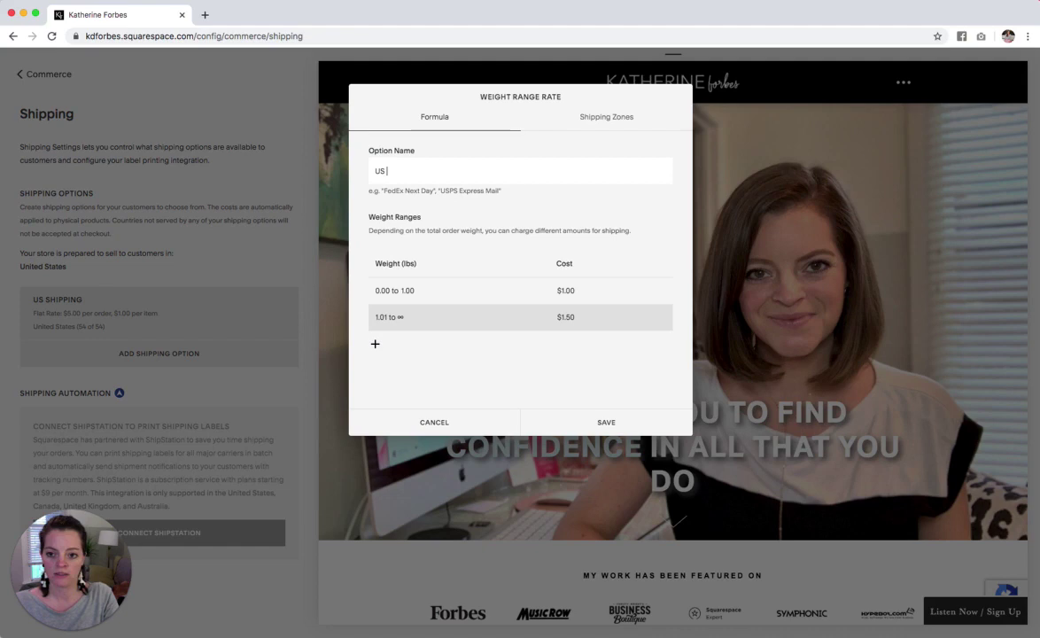
key("BackSpace")
key("BackSpace")
key("BackSpace")
type("International")
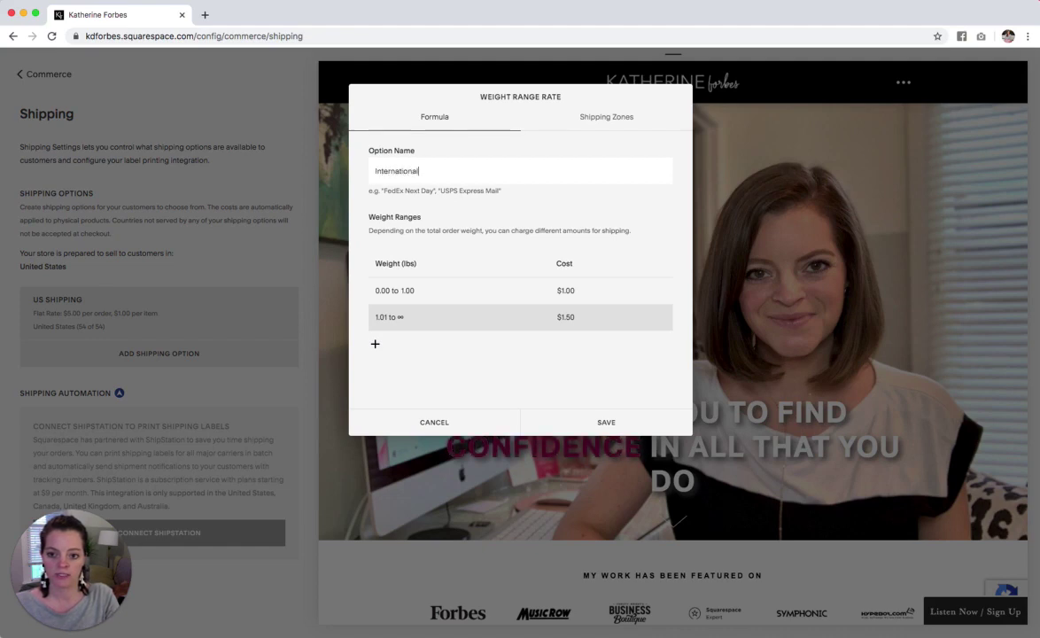
type(" Shipping")
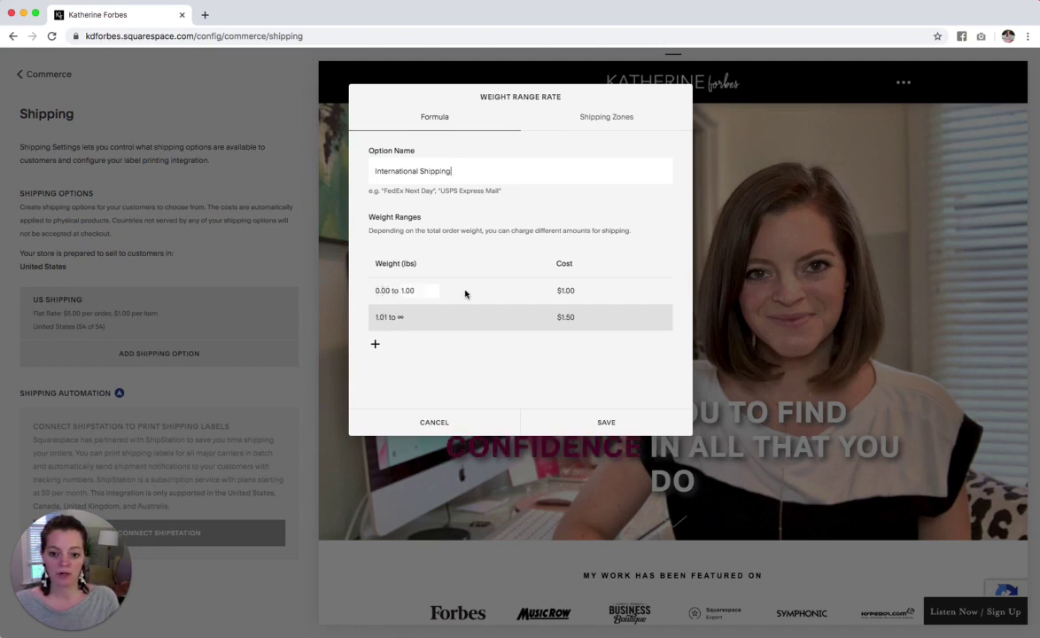
Set the 0.00 to 1.00 lb cost to $5.00 and add a 1.01 to 2.00 lb range costing $8.00
double_click(565, 290)
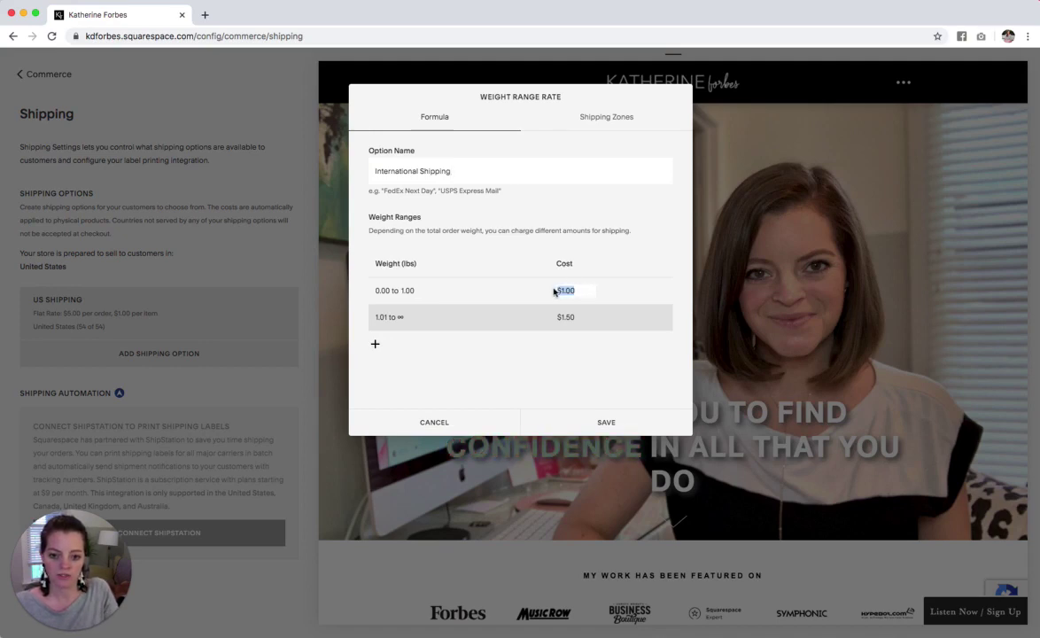
type("5")
key("Tab")
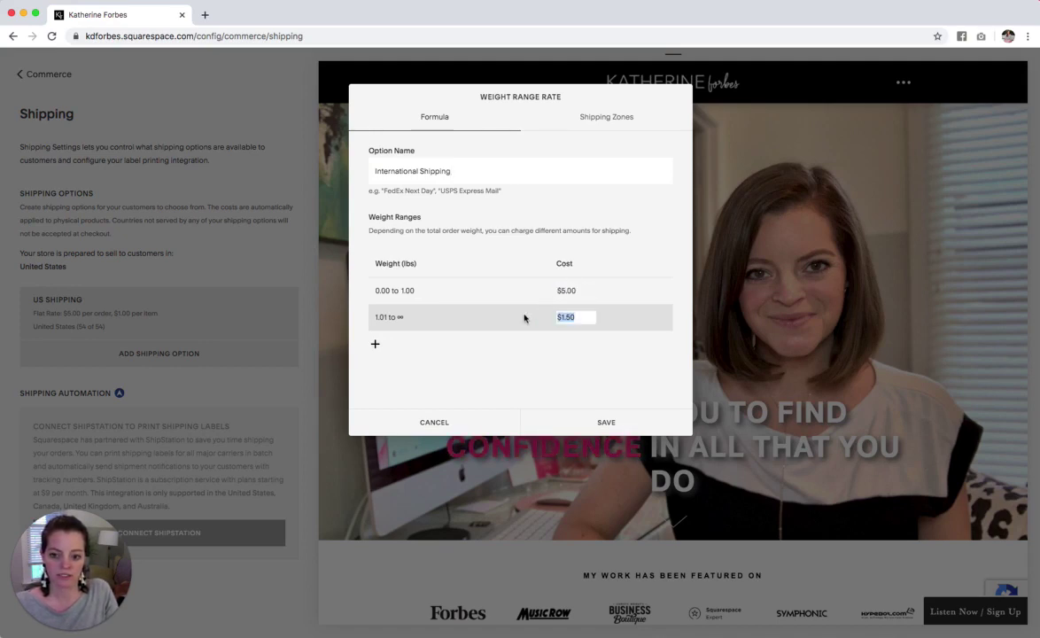
left_click(375, 346)
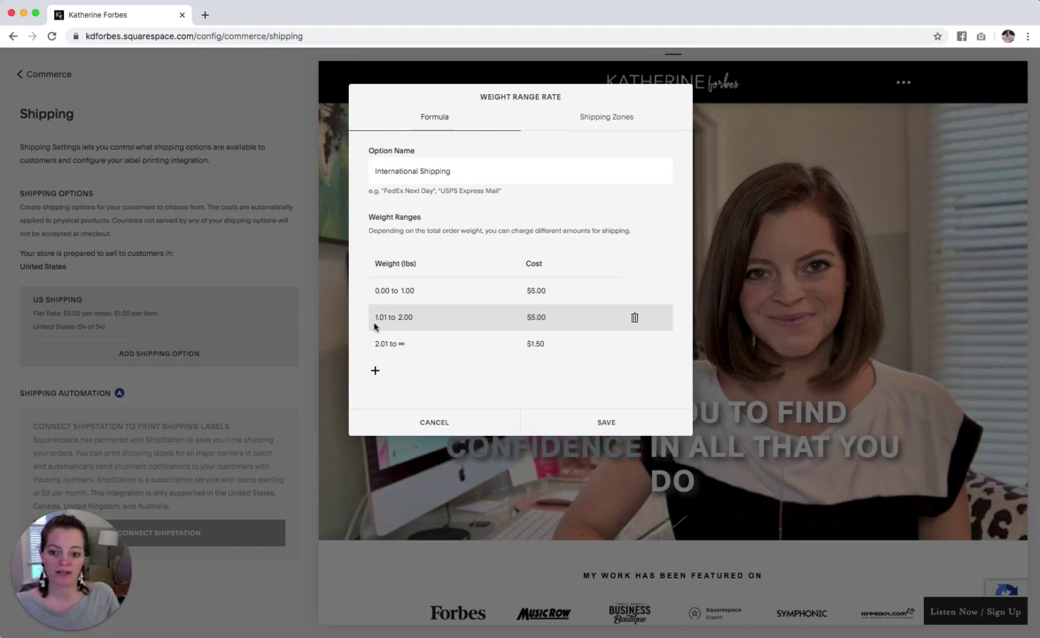
left_click(553, 316)
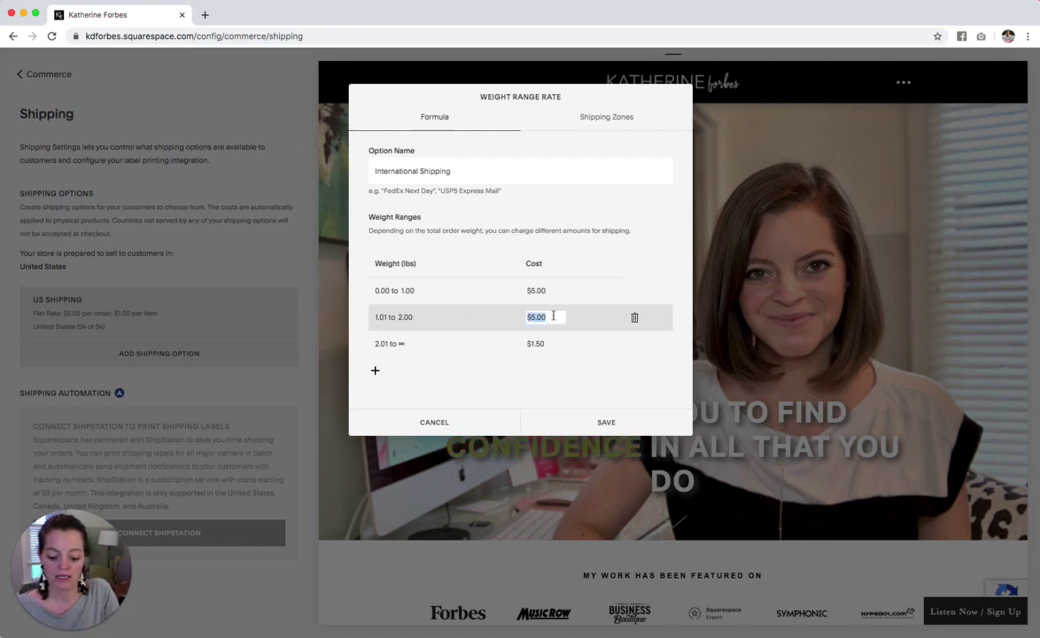
type("8")
key("Tab")
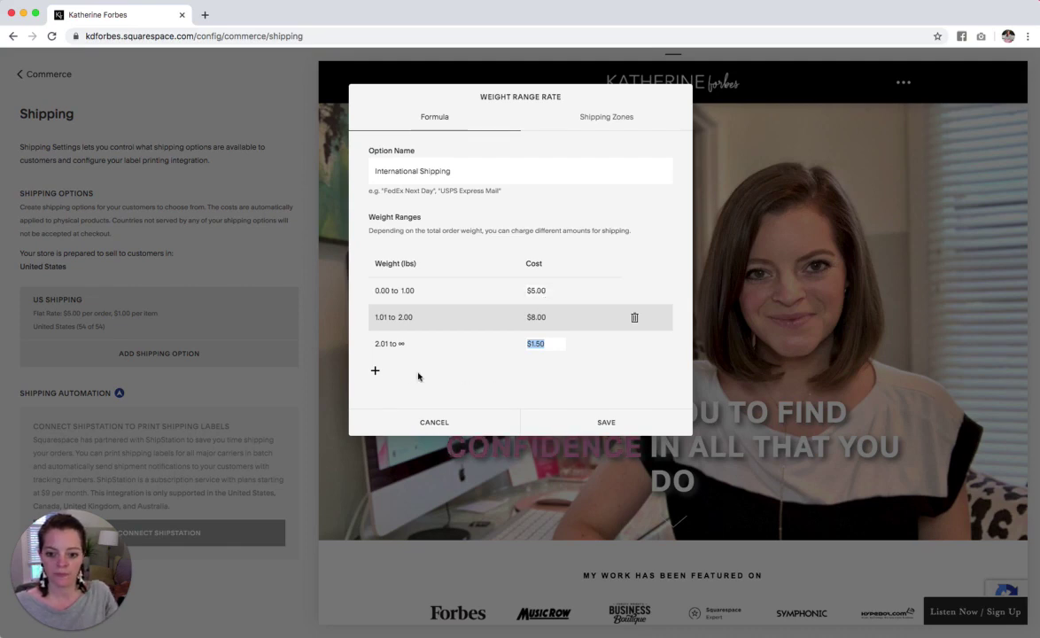
Add a 2.01 to 4.00 lb weight range costing $10.00 and set the cost of all heavier orders to $12.00
left_click(376, 372)
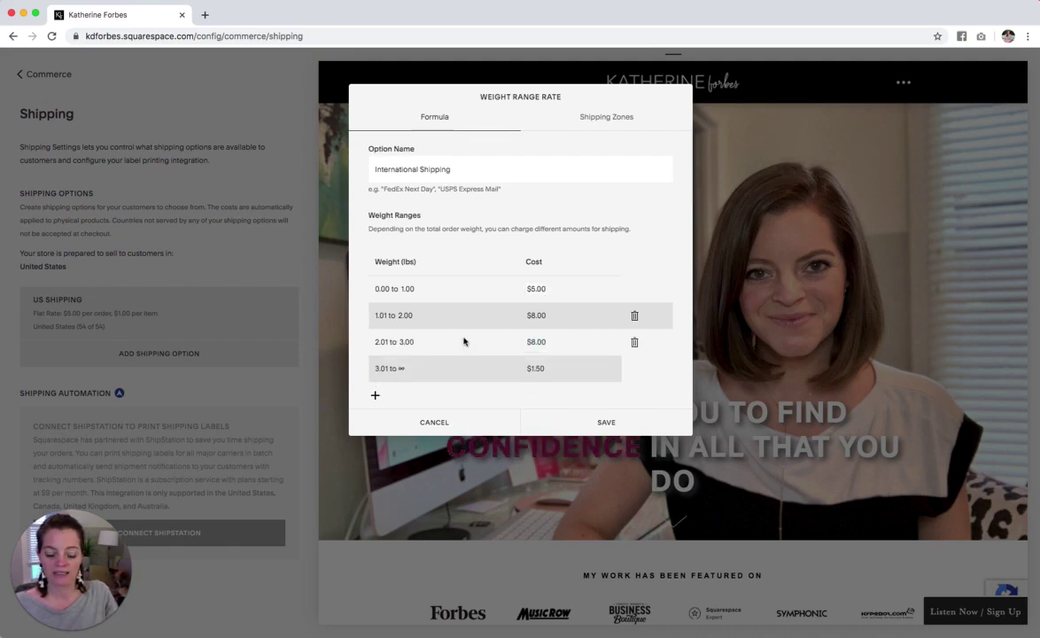
left_click(406, 342)
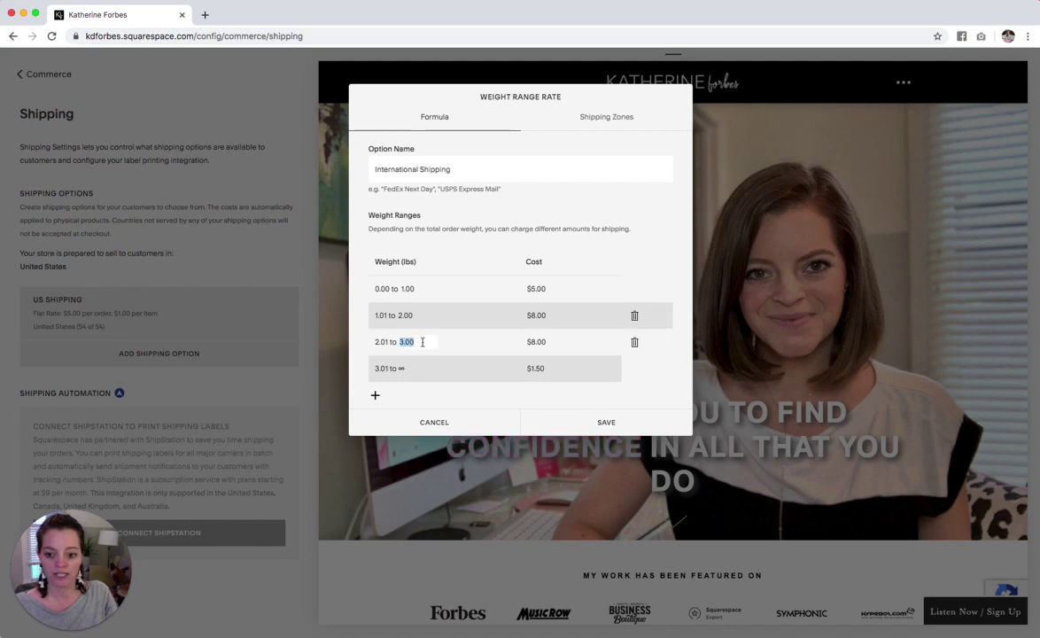
type("4")
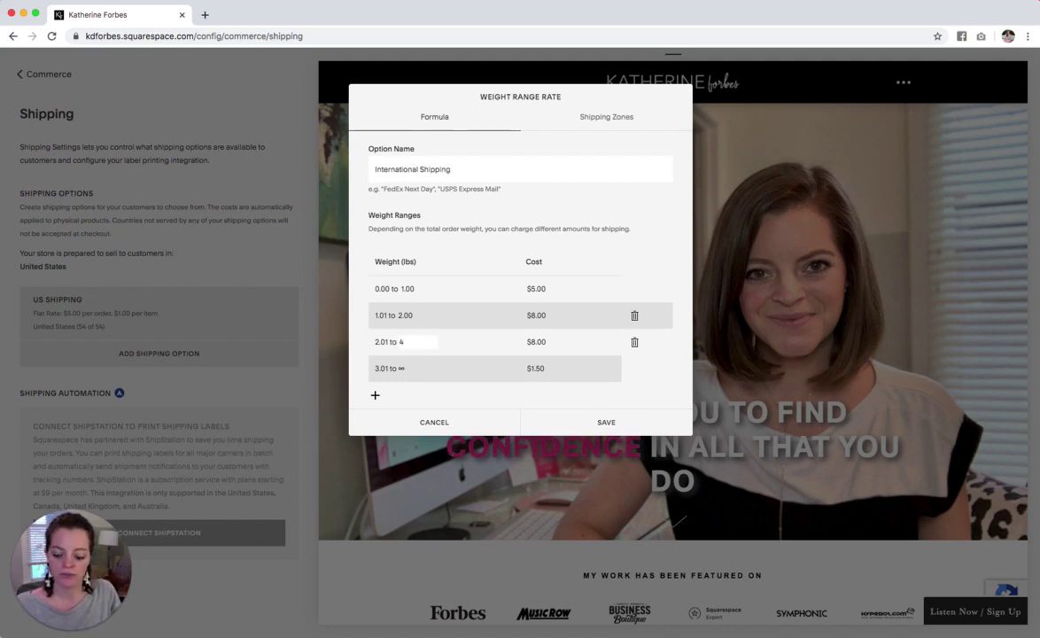
key("Tab")
type("$10")
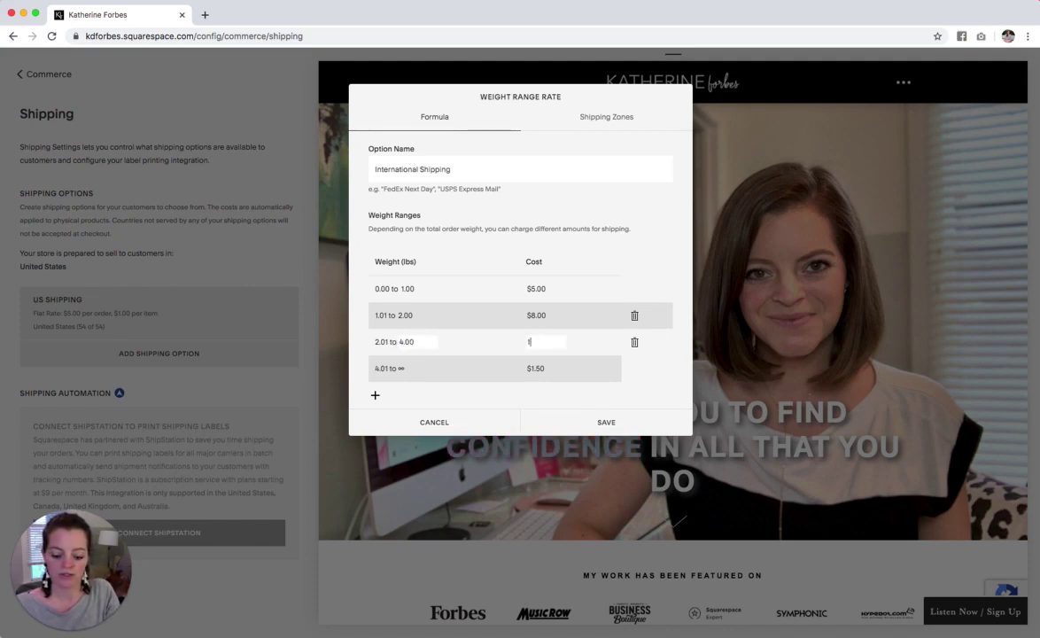
key("Tab")
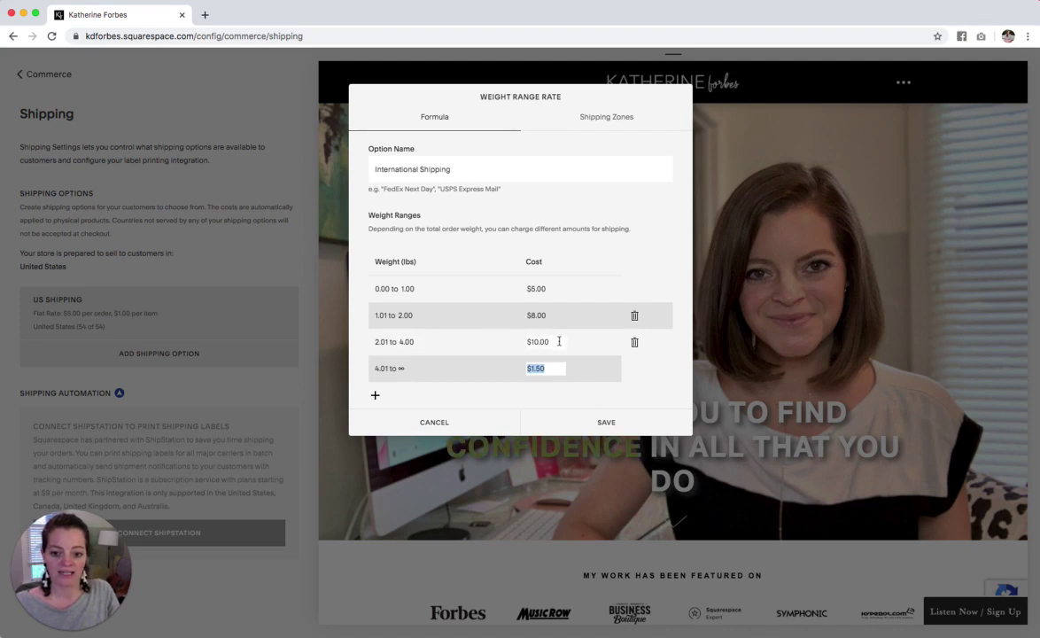
type("$12")
key("Tab")
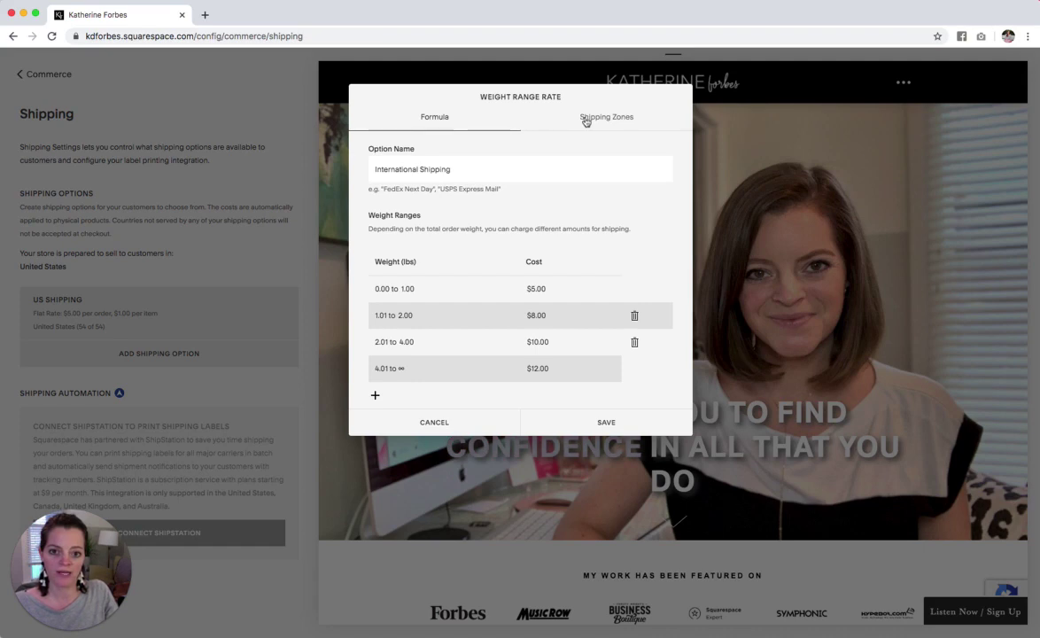
Make the International Shipping option ship to Rest of the World and save it
left_click(625, 120)
left_click(452, 179)
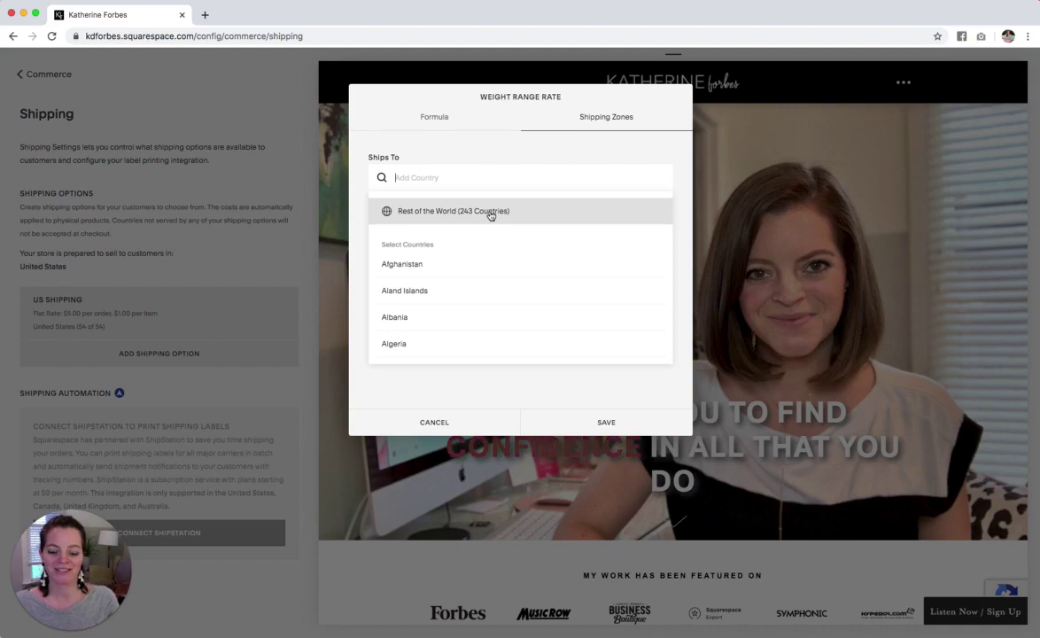
left_click(447, 211)
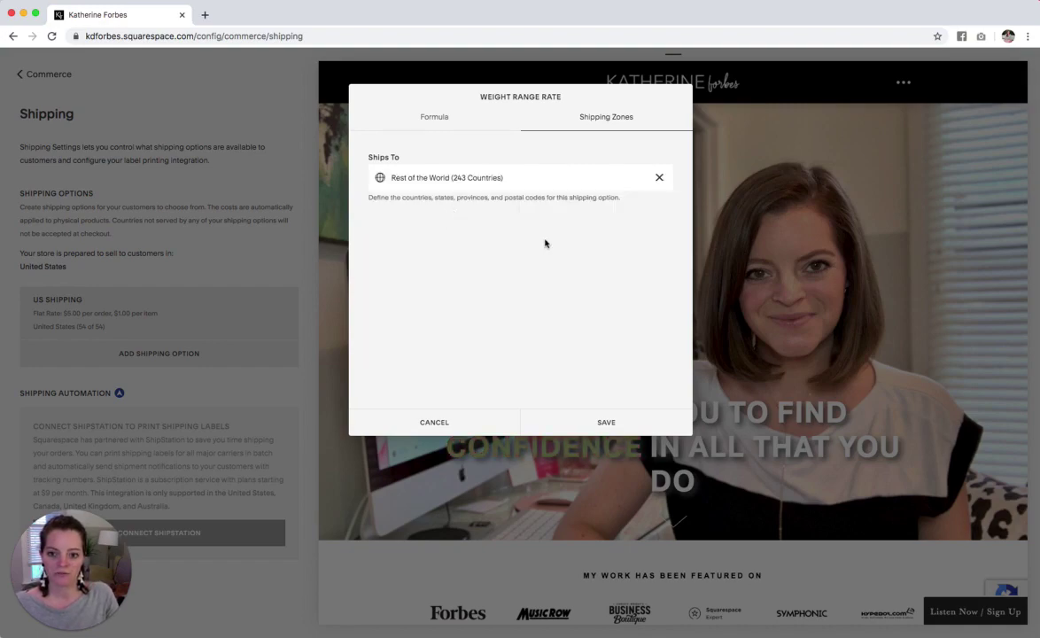
left_click(626, 422)
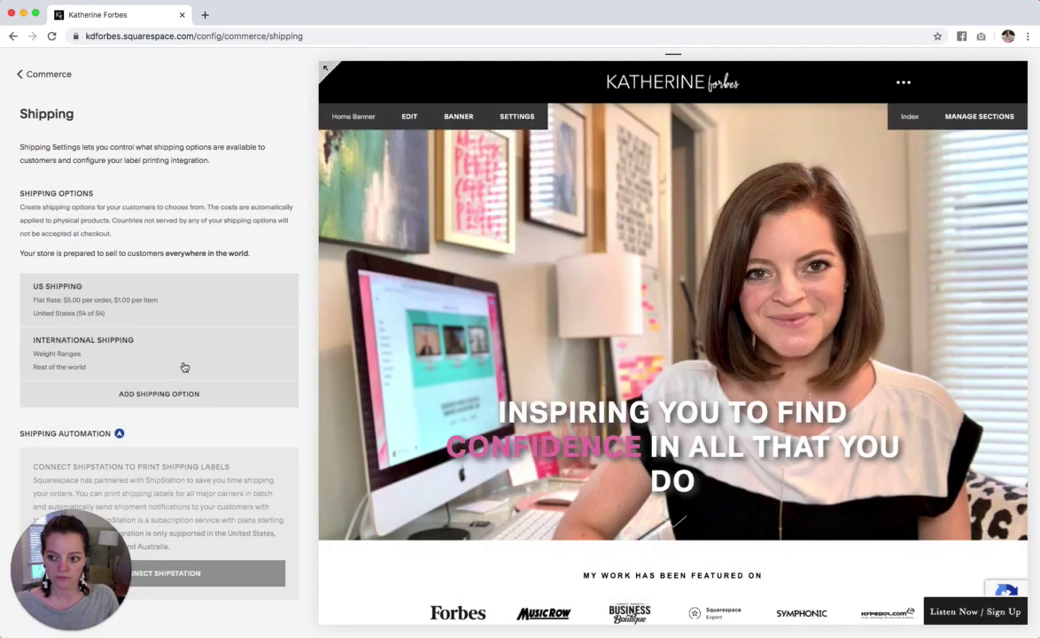